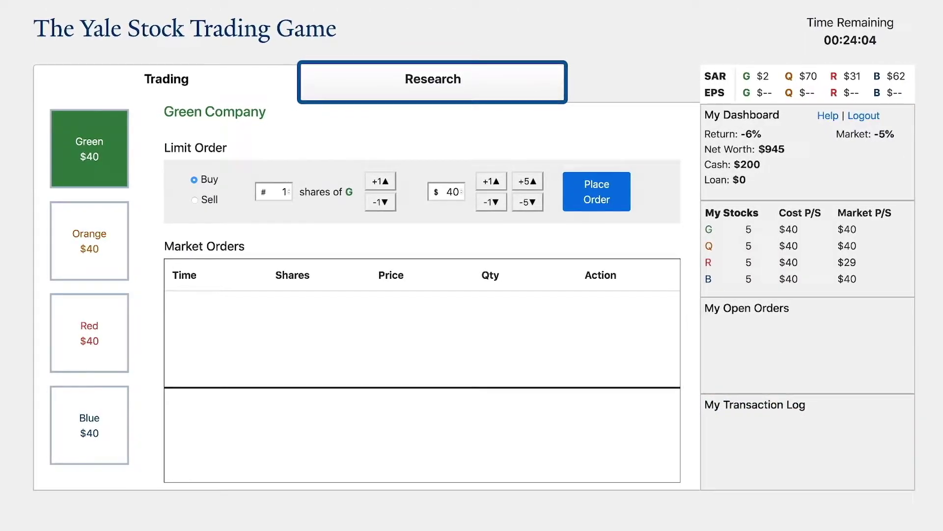
- Browse the Private Info, Public Info and Market Log research pages
click(430, 81)
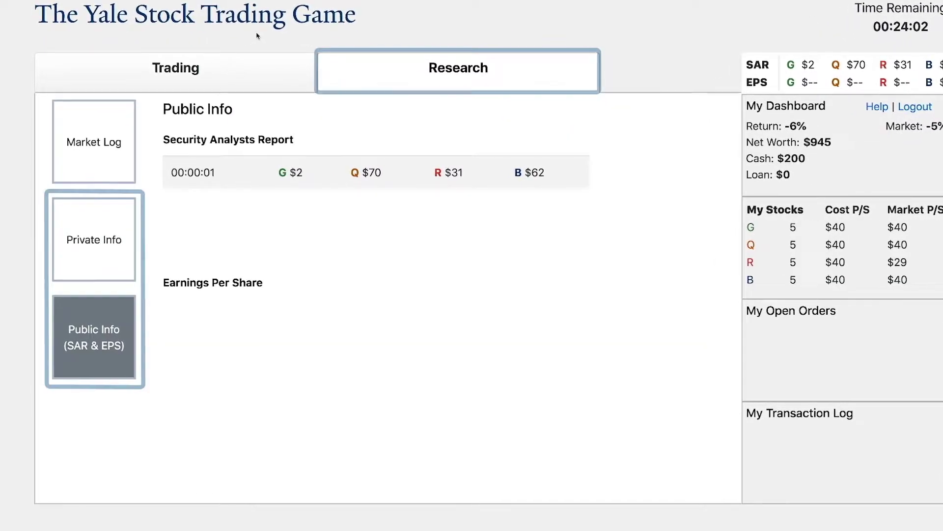
click(99, 219)
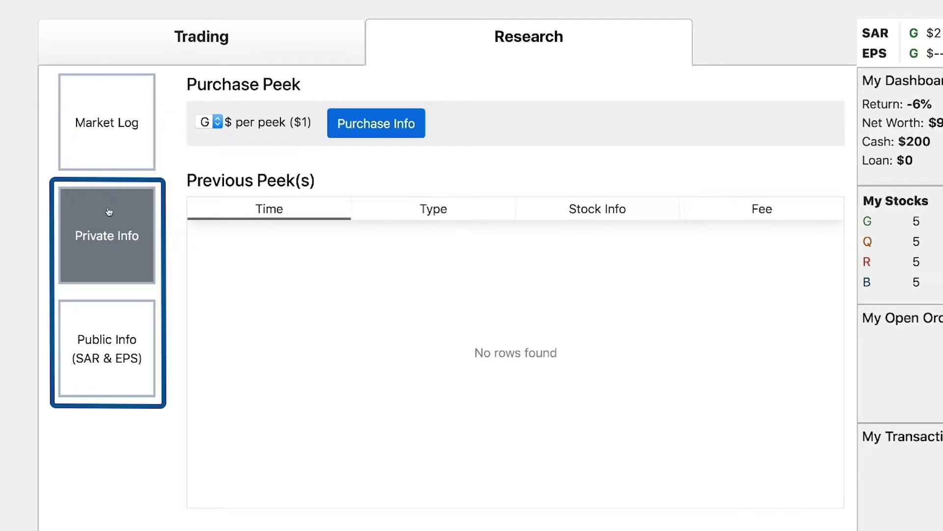
click(104, 344)
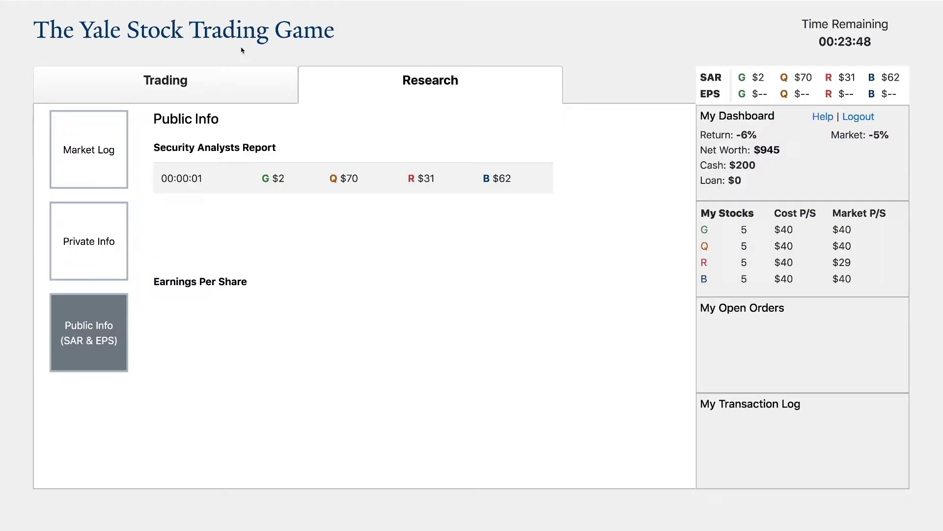
click(173, 92)
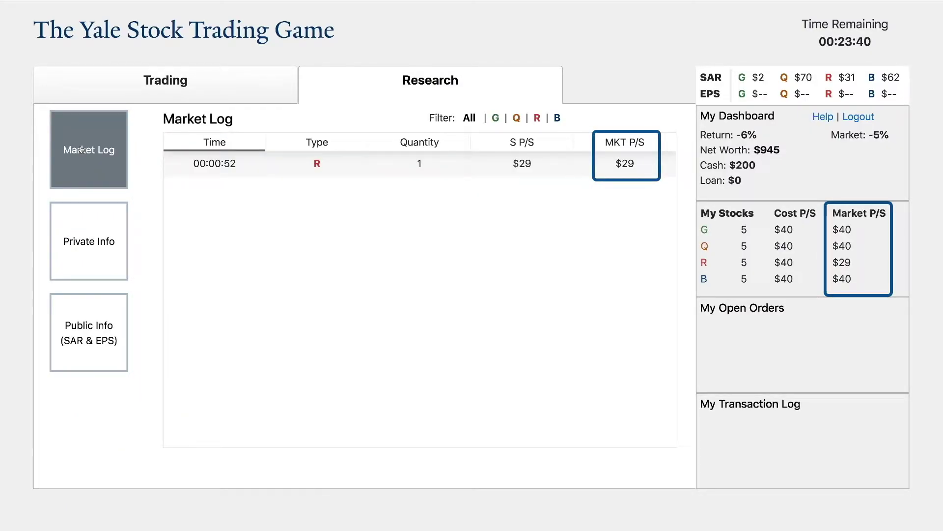
- Select stock R and purchase three $1 private information peeks on Red
click(73, 241)
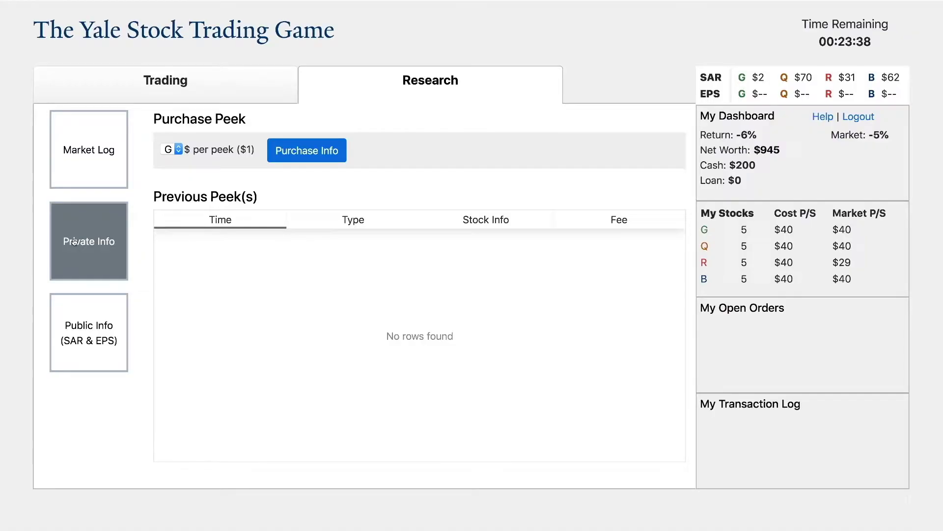
click(179, 149)
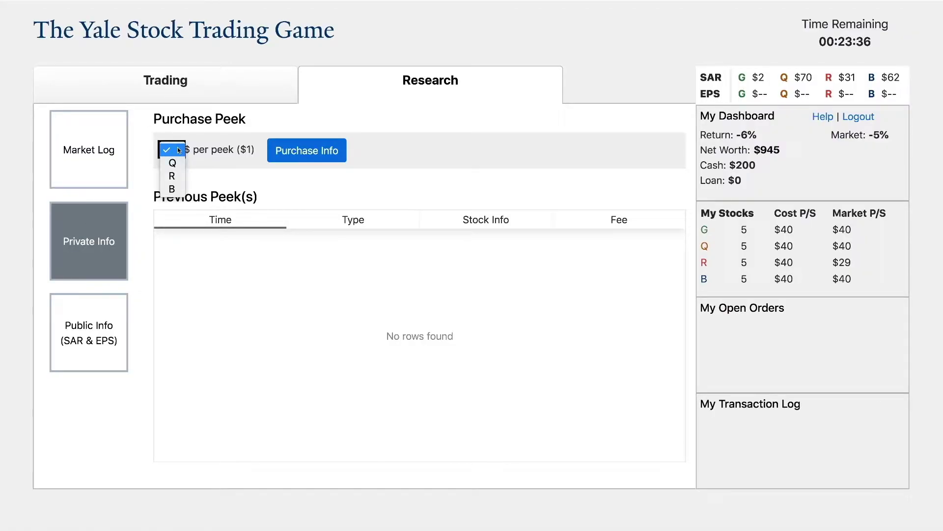
click(175, 177)
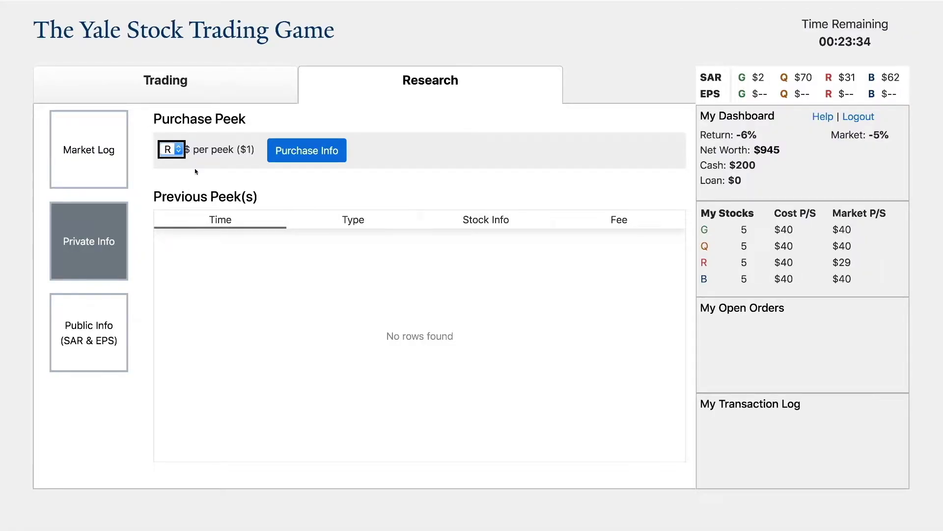
click(336, 151)
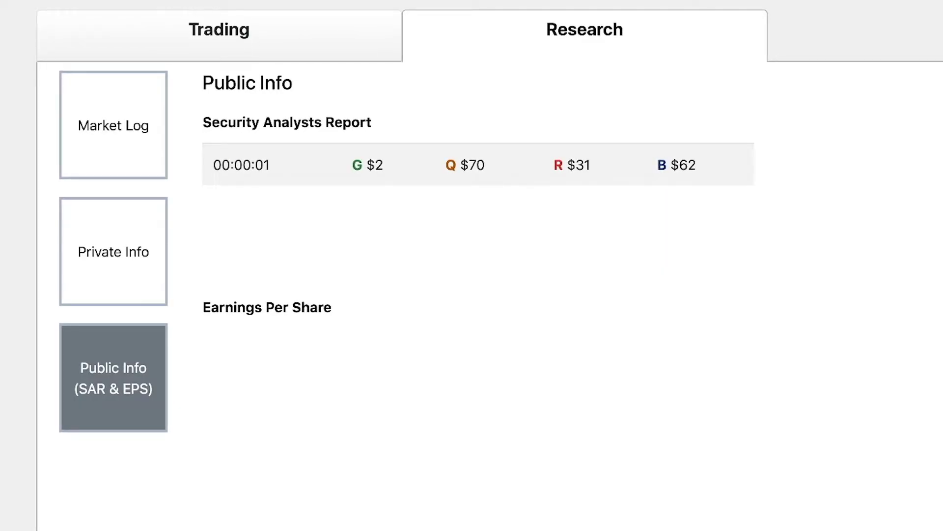
click(113, 252)
click(453, 127)
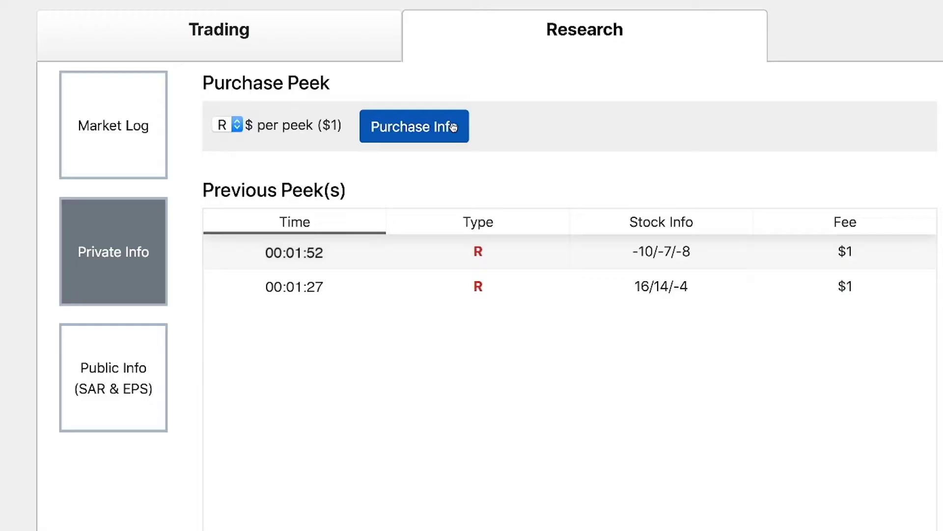
click(453, 127)
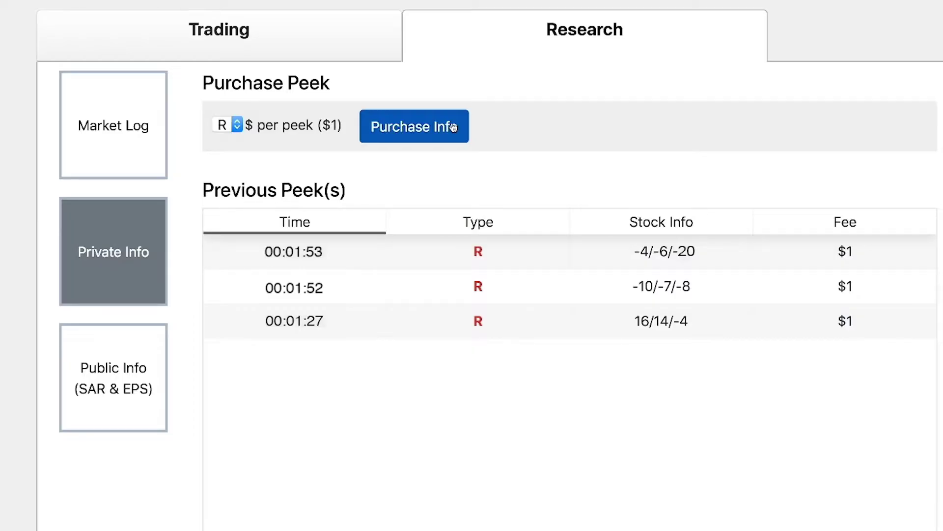
- Check the Market Log and Public Info, then return to the Trading tab
click(103, 125)
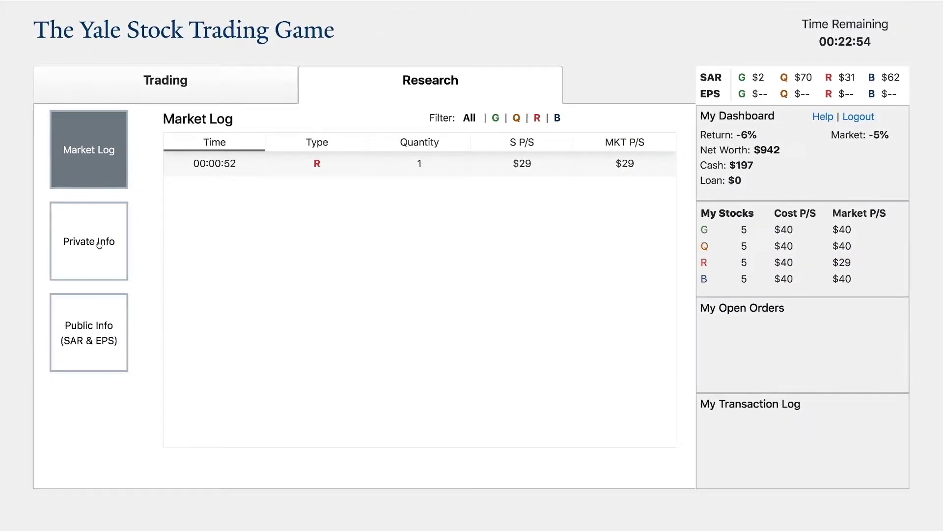
click(100, 326)
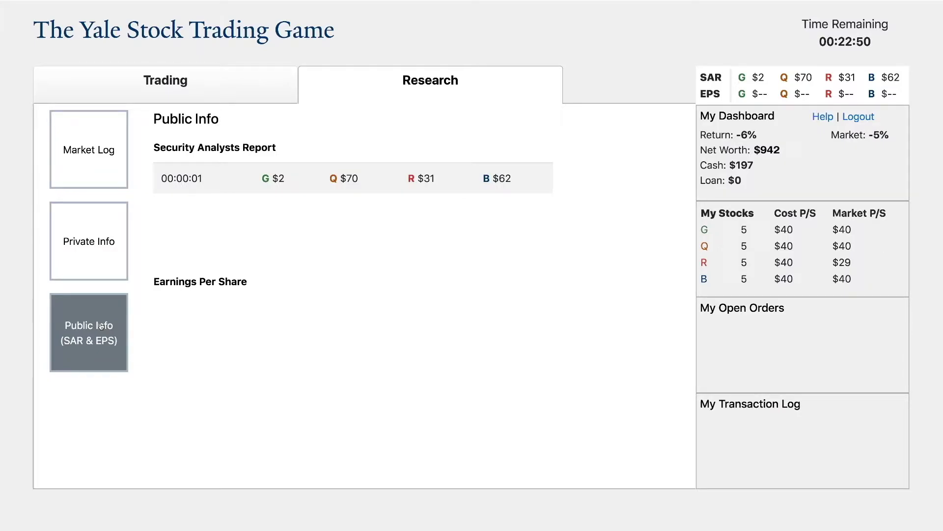
click(173, 92)
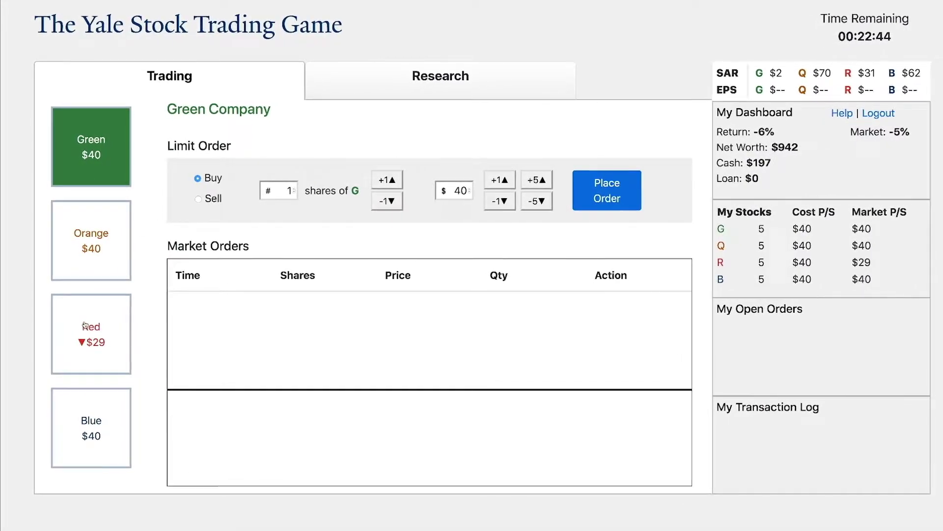
- Place a limit order selling 3 Red shares at $30
click(92, 342)
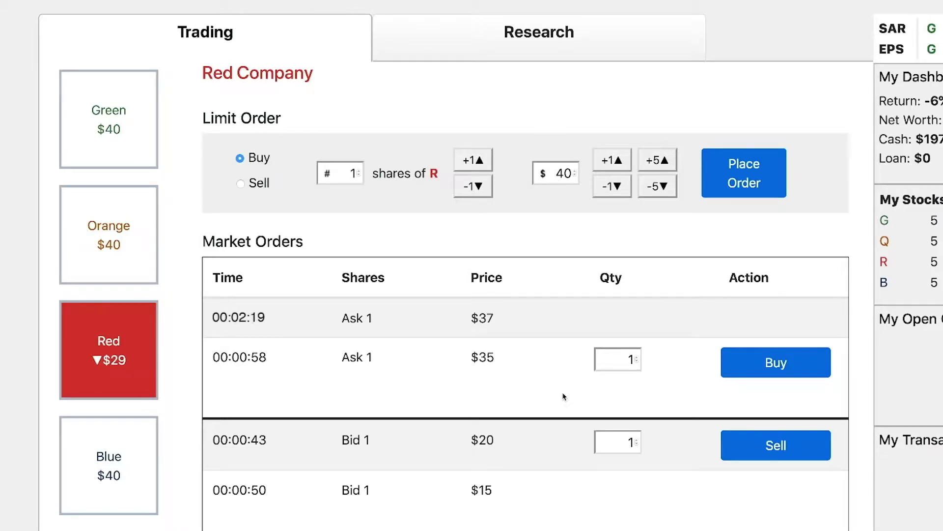
click(241, 184)
double_click(352, 173)
text(3)
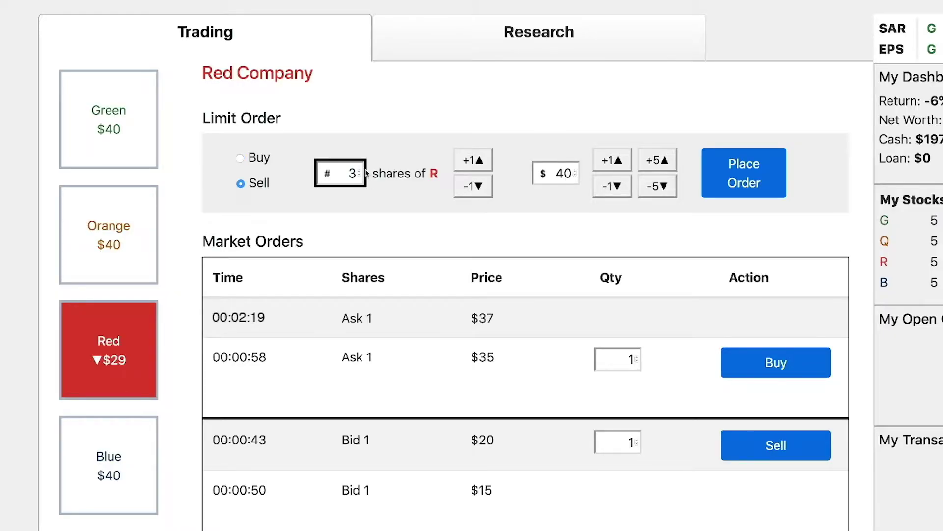
drag(556, 173, 576, 174)
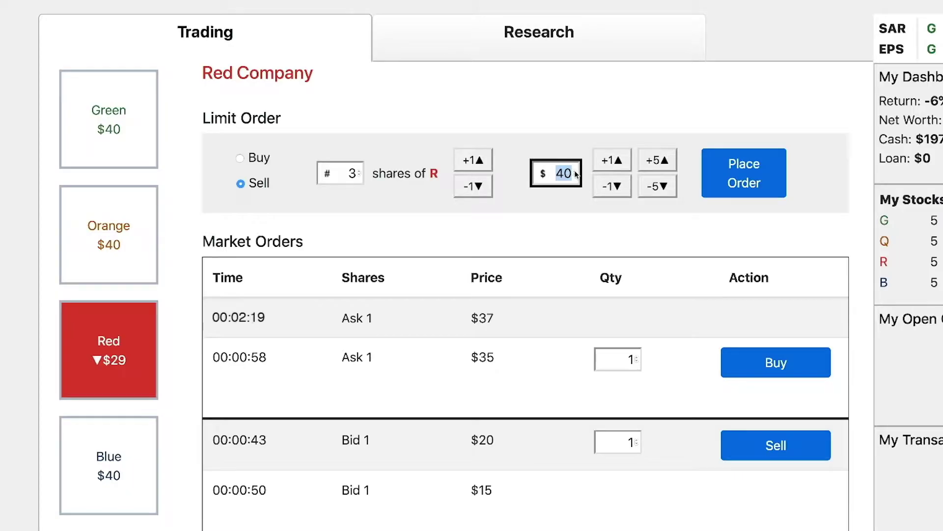
text(30)
click(769, 167)
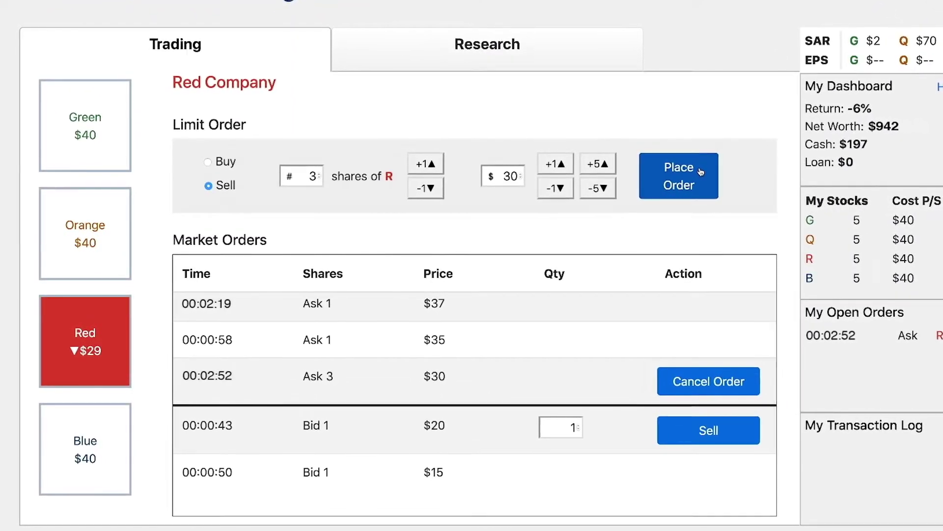
- Select stock B in Private Info and purchase three $1 peeks on Blue
click(169, 48)
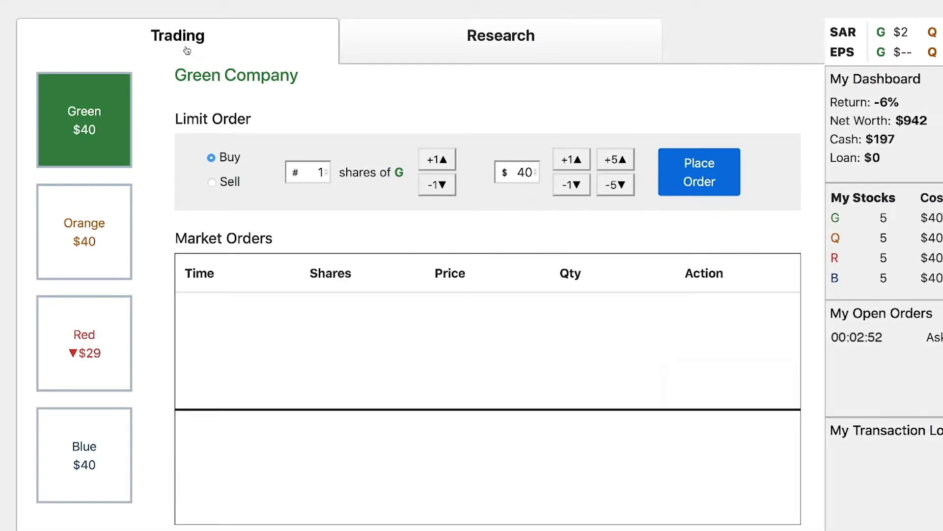
click(501, 35)
click(194, 121)
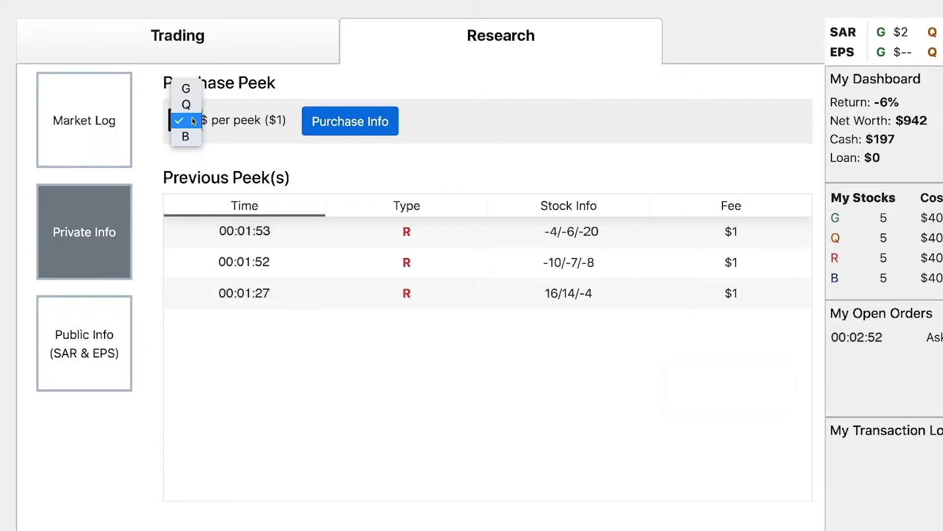
click(186, 137)
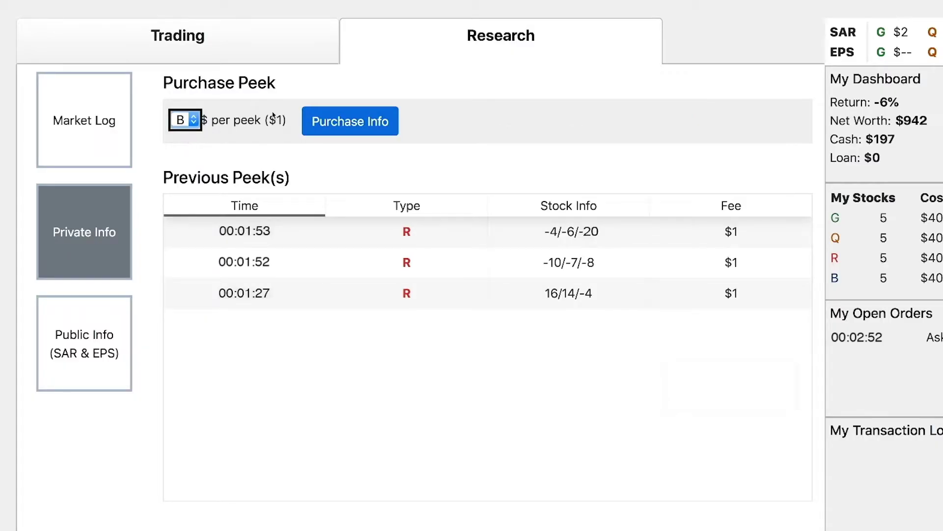
click(351, 122)
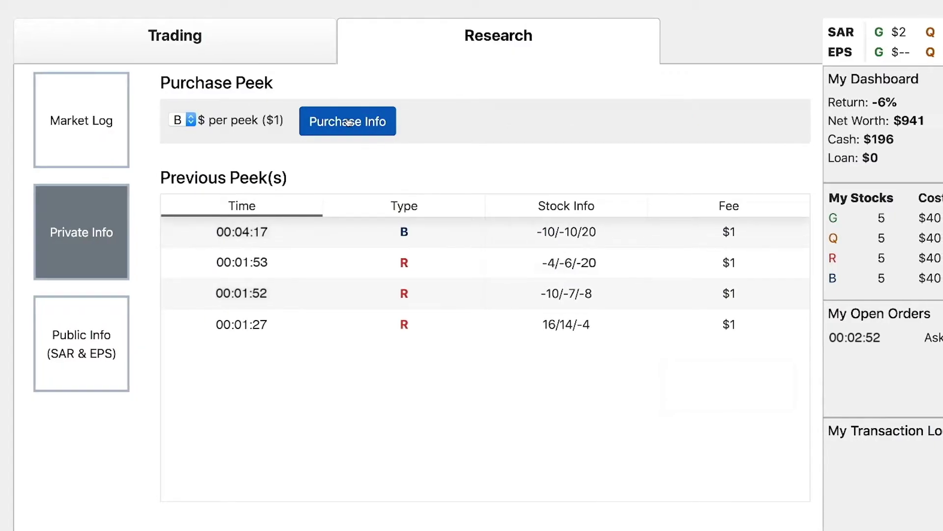
click(351, 122)
click(351, 122)
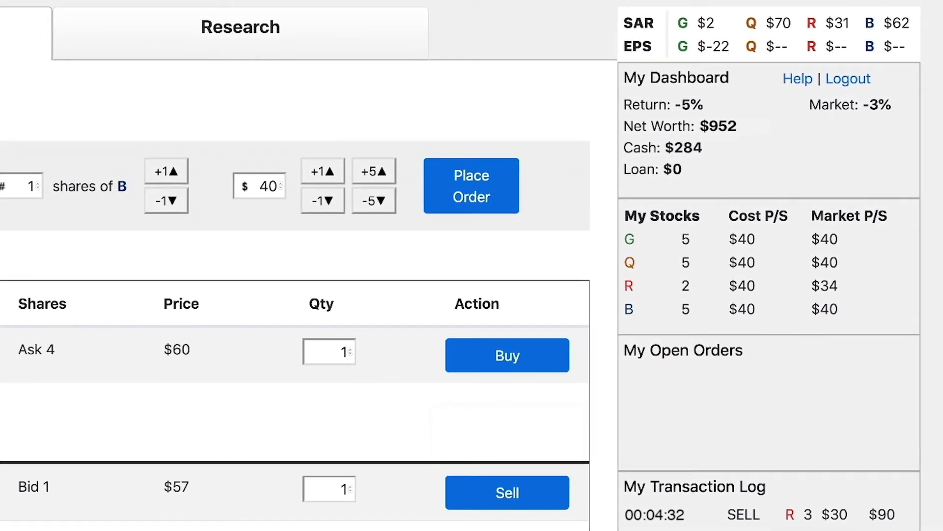
- Buy 2 Blue shares from the $60 ask
click(350, 349)
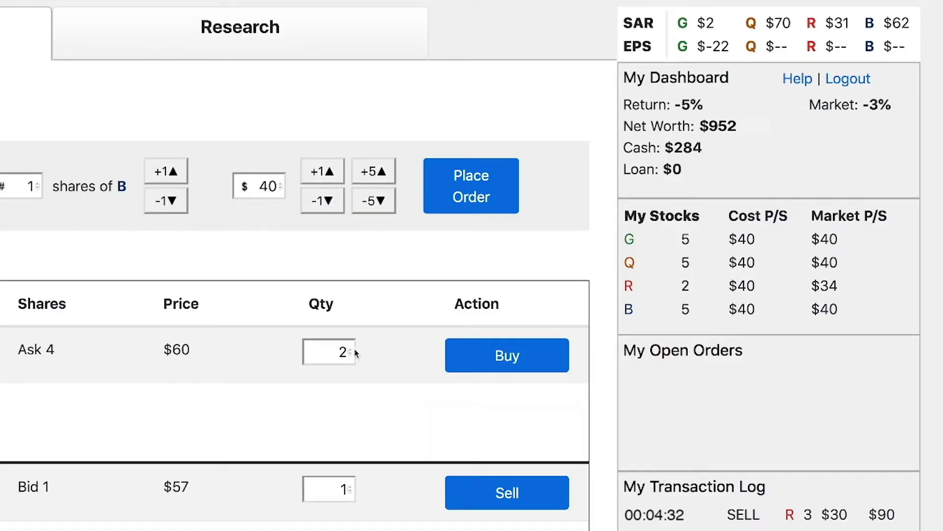
click(539, 357)
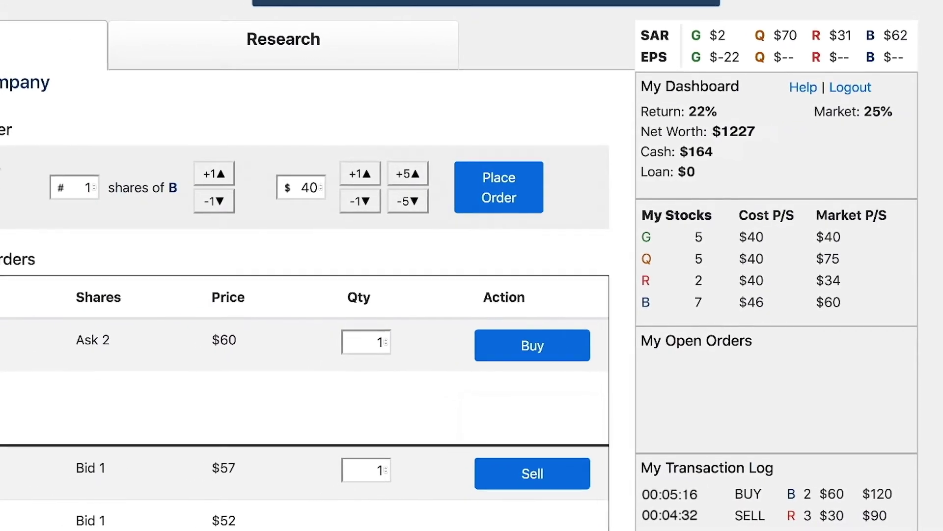
- Sell 4 Orange shares at $74, then switch to Green Company's market
click(0, 249)
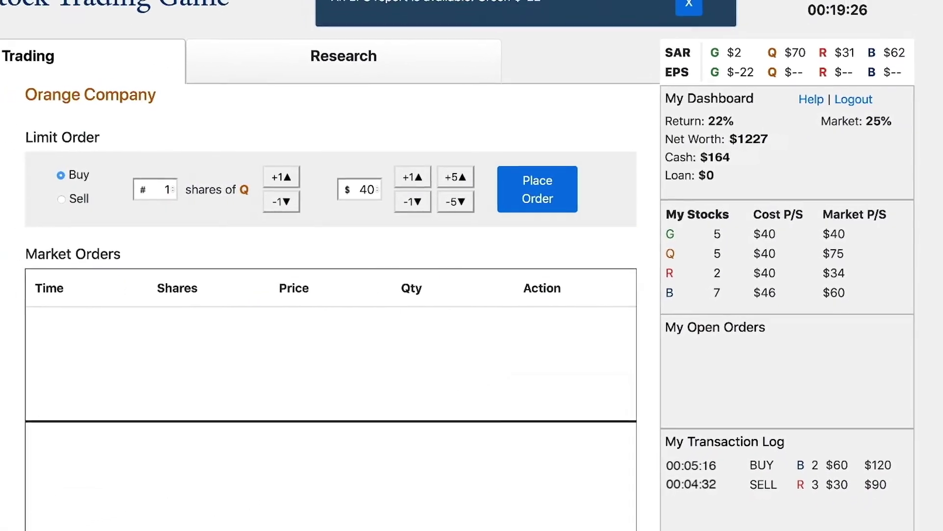
click(215, 189)
click(214, 188)
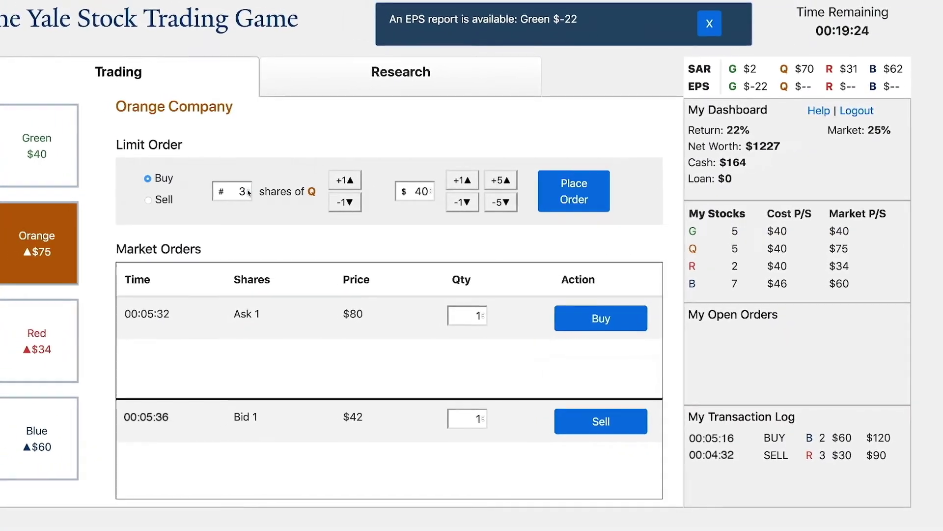
click(214, 188)
key(Tab)
text(74)
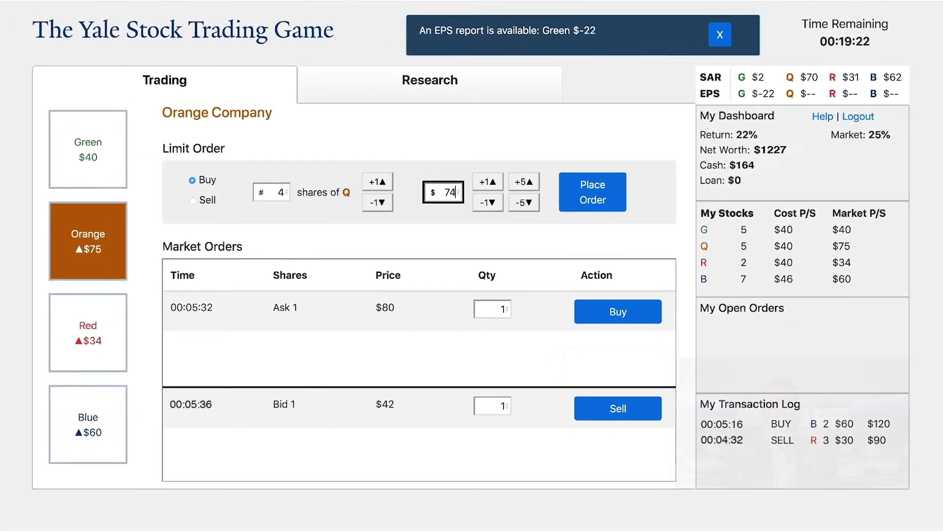
click(193, 200)
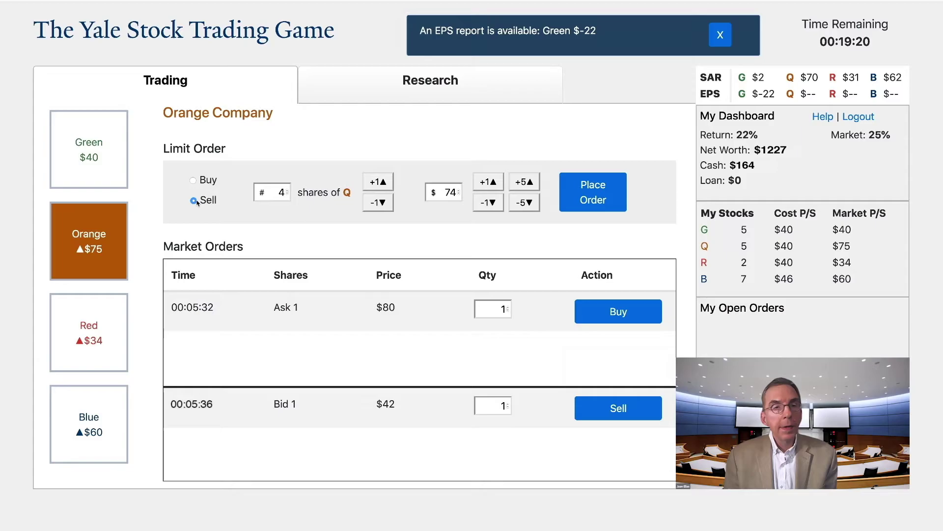
click(594, 199)
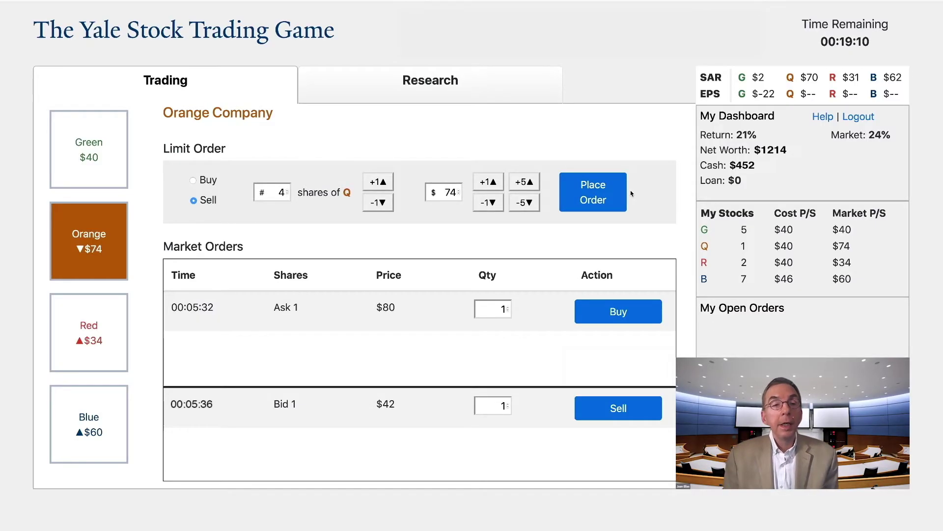
key(g)
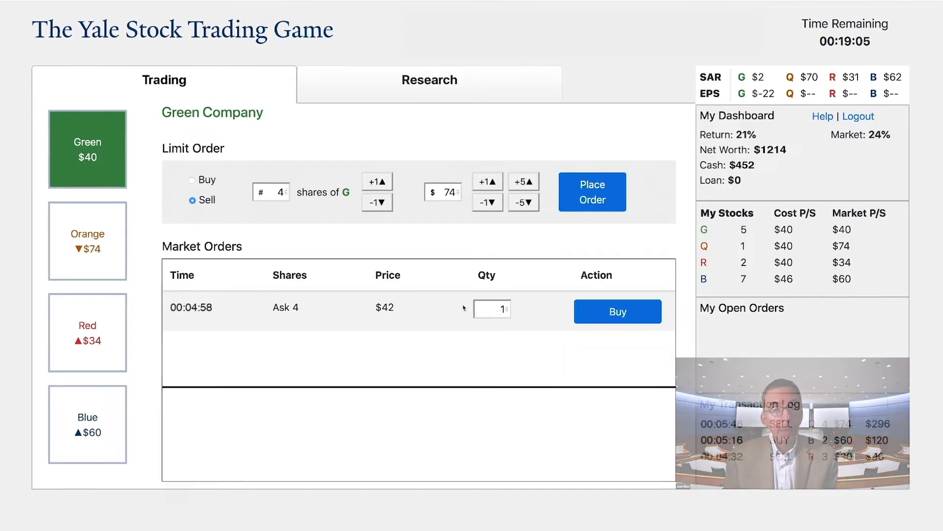
- Buy 4 Green shares from the $42 ask
double_click(502, 309)
text(4)
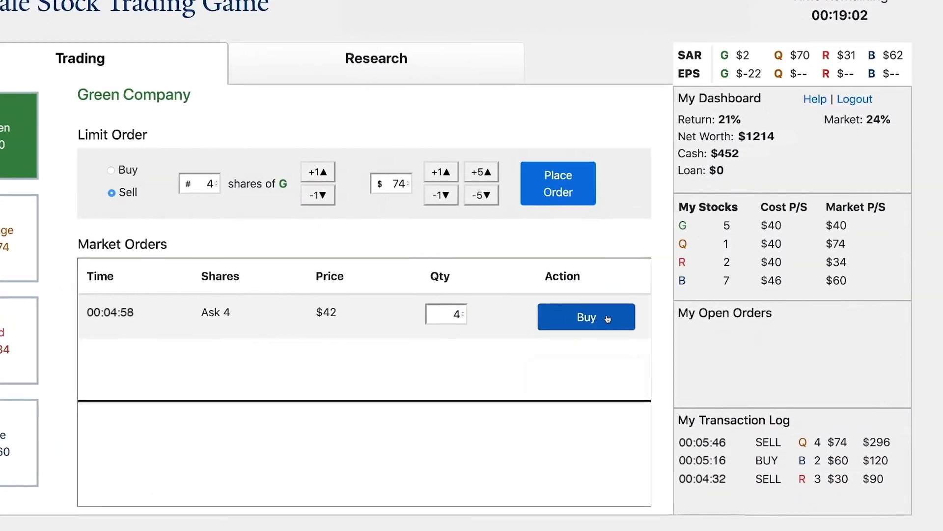
click(609, 315)
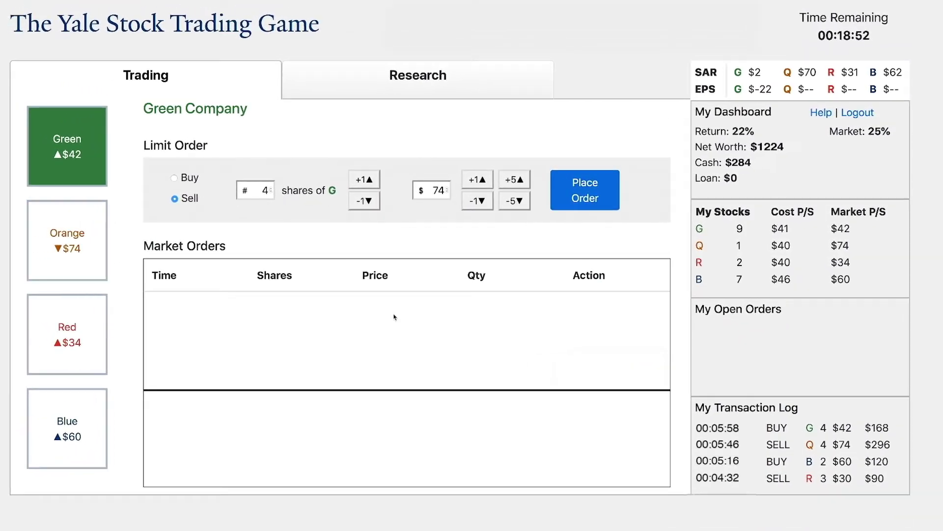
- Place a sell order for 5 Orange shares at $78
click(85, 245)
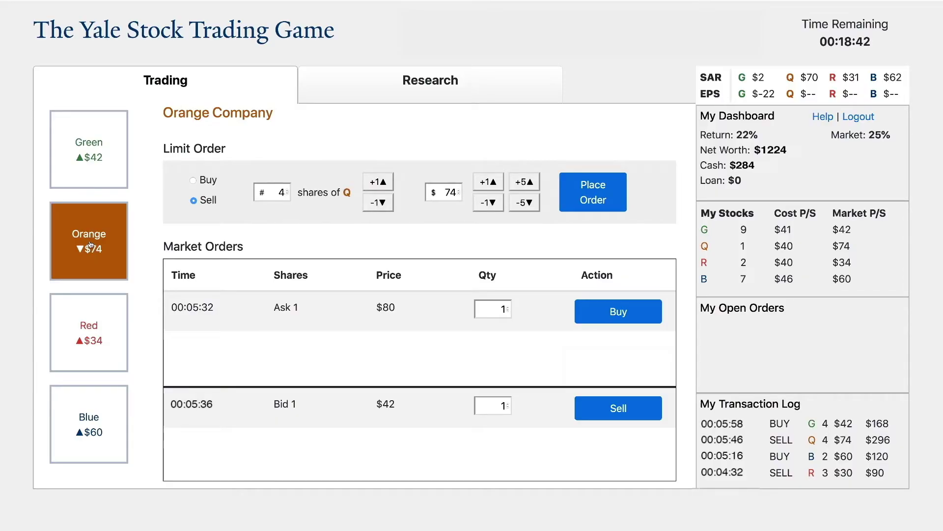
click(287, 191)
double_click(450, 192)
text(78)
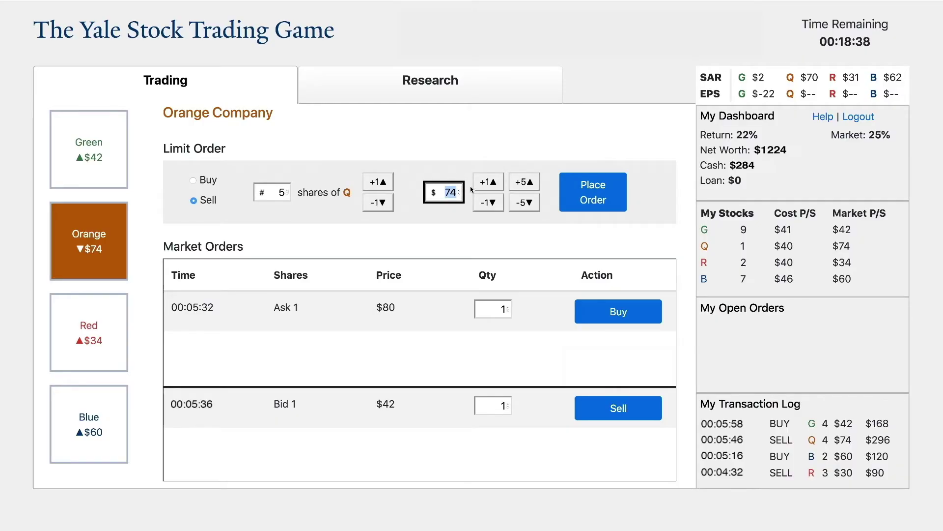
click(608, 206)
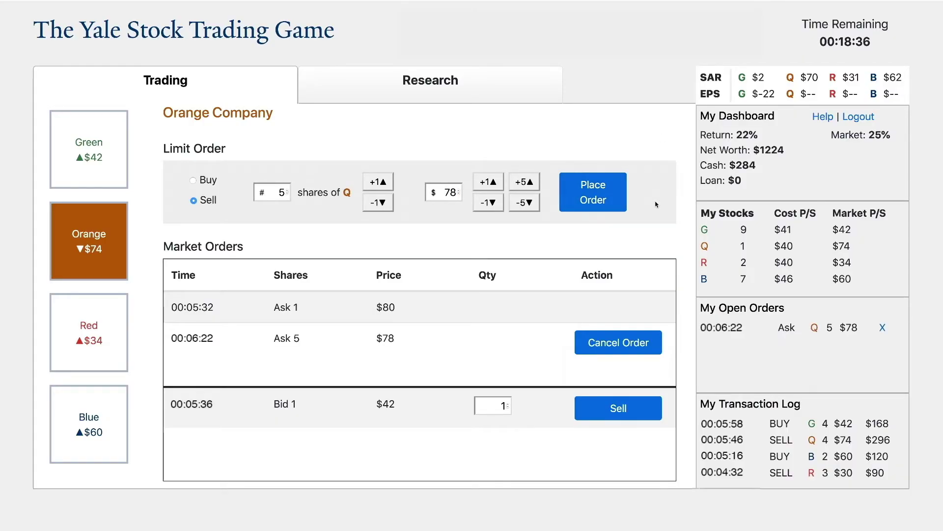